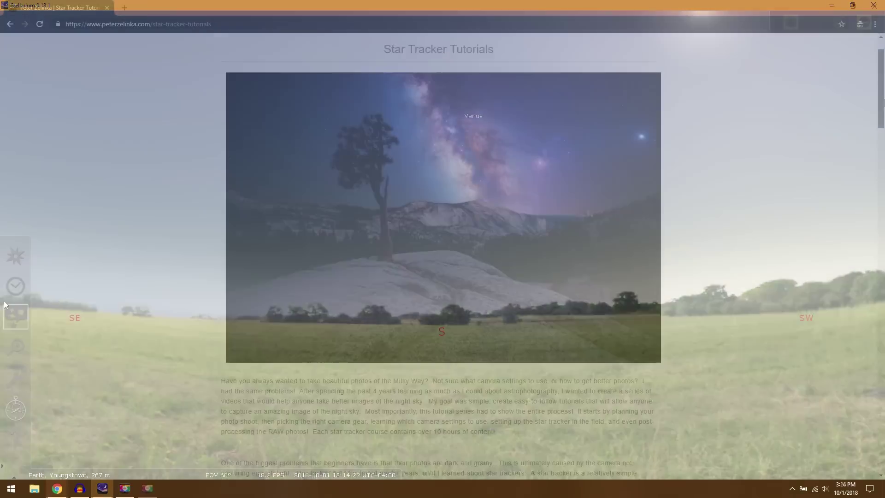
Pan the sky view down to face the southern night sky and Milky Way at 60° field of view
{"action": "left_click_drag", "start_coordinate": [881, 108], "coordinate": [878, 433]}
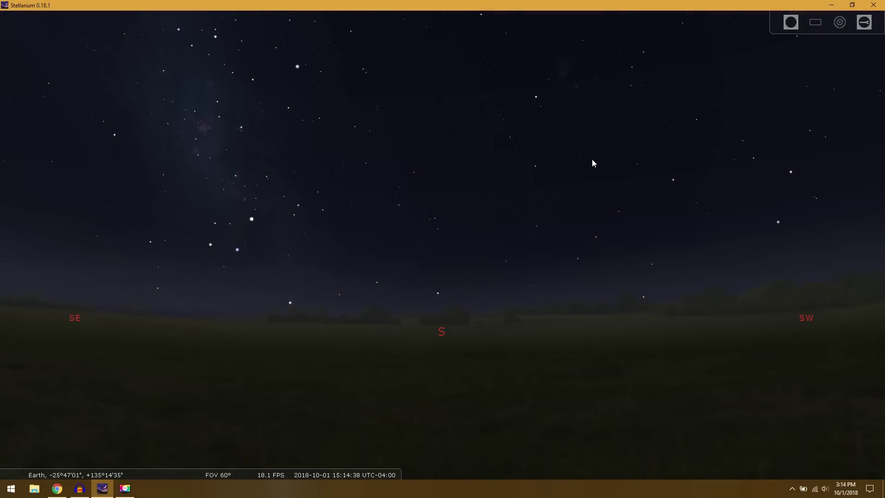
Drag the sky down so the horizon drops and Achernar appears near the top
{"action": "left_click_drag", "start_coordinate": [586, 189], "coordinate": [577, 247]}
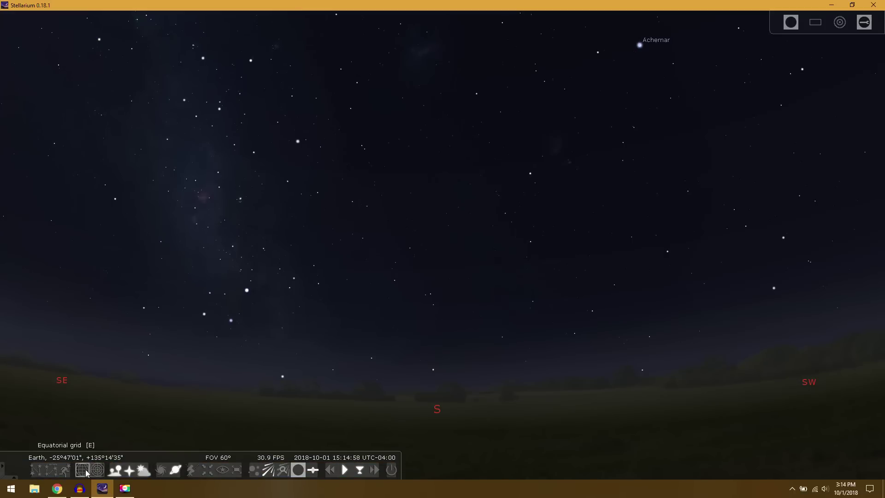
Turn on the equatorial grid, centre the south celestial pole and zoom in to about 11.6°
{"action": "left_click", "coordinate": [81, 469]}
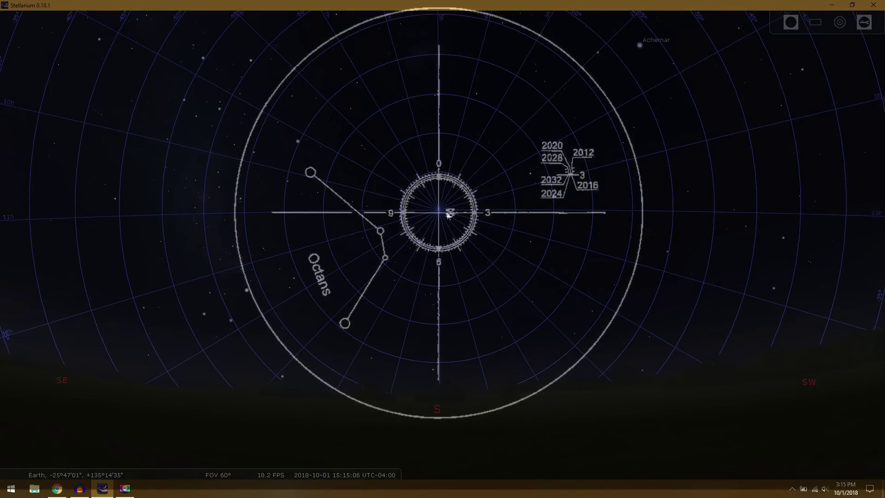
{"action": "scroll", "coordinate": [450, 203], "scroll_direction": "up", "scroll_amount": 5}
{"action": "left_click_drag", "start_coordinate": [441, 174], "coordinate": [450, 213]}
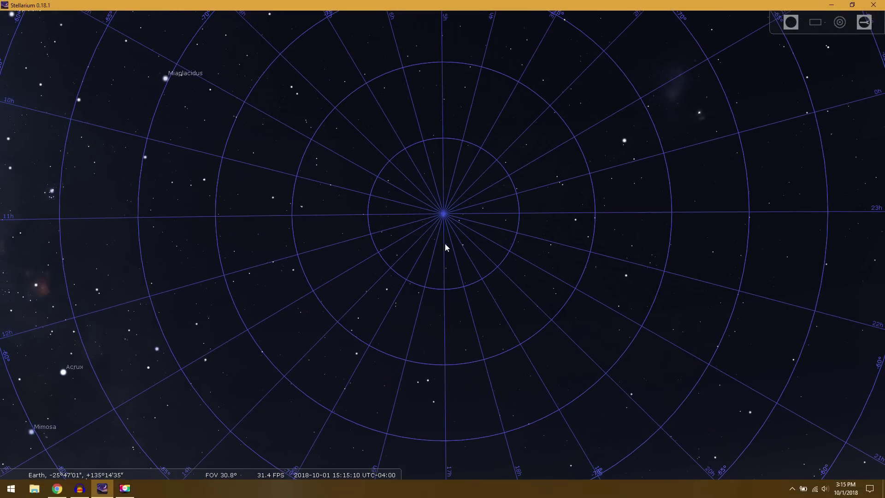
{"action": "scroll", "coordinate": [492, 184], "scroll_direction": "up", "scroll_amount": 3}
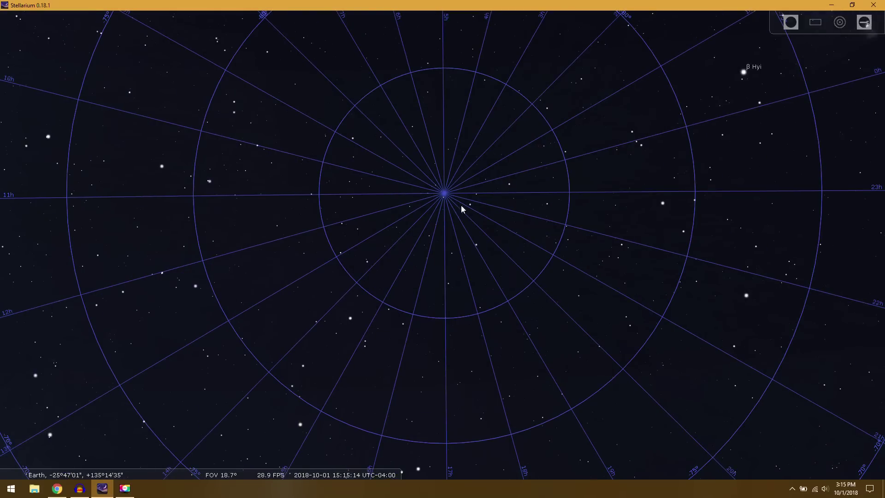
{"action": "scroll", "coordinate": [473, 149], "scroll_direction": "up", "scroll_amount": 1}
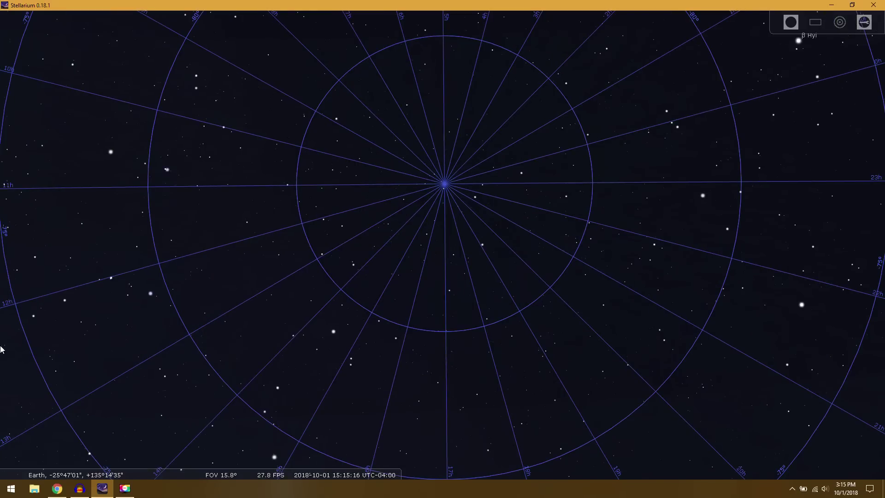
Zoom around the south celestial pole and pan across the nearby star field
{"action": "mouse_move", "coordinate": [6, 349]}
{"action": "mouse_move", "coordinate": [122, 469]}
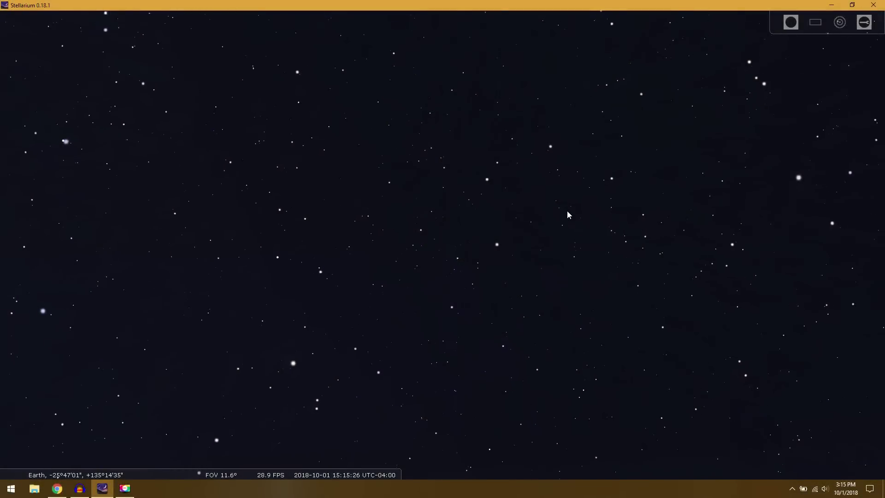
{"action": "scroll", "coordinate": [567, 213], "scroll_direction": "down", "scroll_amount": 3}
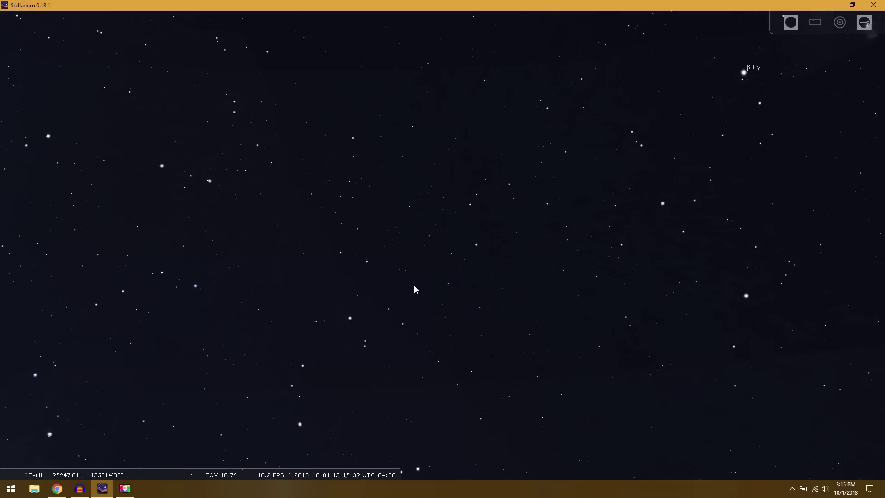
{"action": "scroll", "coordinate": [415, 287], "scroll_direction": "down", "scroll_amount": 4}
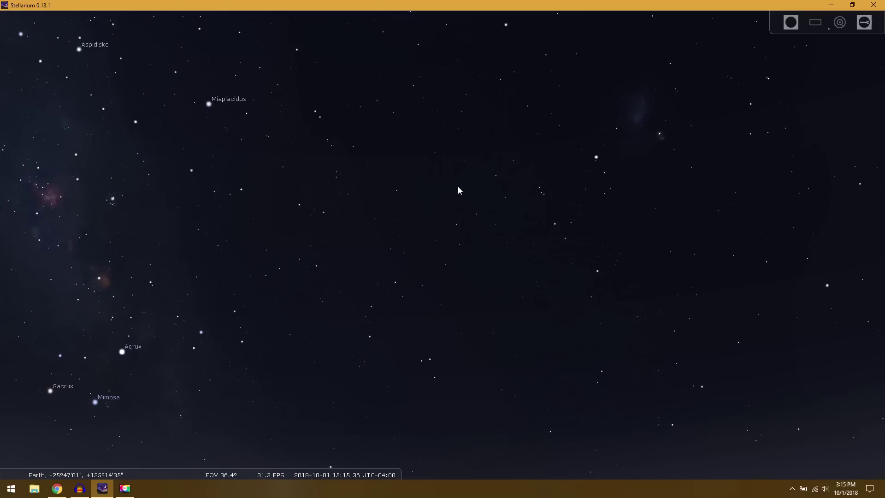
{"action": "scroll", "coordinate": [457, 190], "scroll_direction": "up", "scroll_amount": 6}
{"action": "left_click_drag", "start_coordinate": [516, 156], "coordinate": [526, 325]}
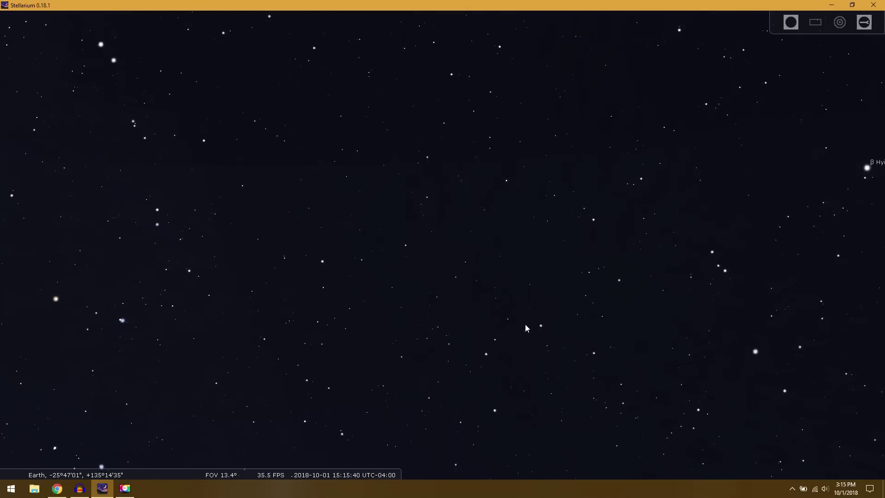
Zoom out past β Hyi until the southern horizon and Crux come into view
{"action": "scroll", "coordinate": [487, 279], "scroll_direction": "down", "scroll_amount": 3}
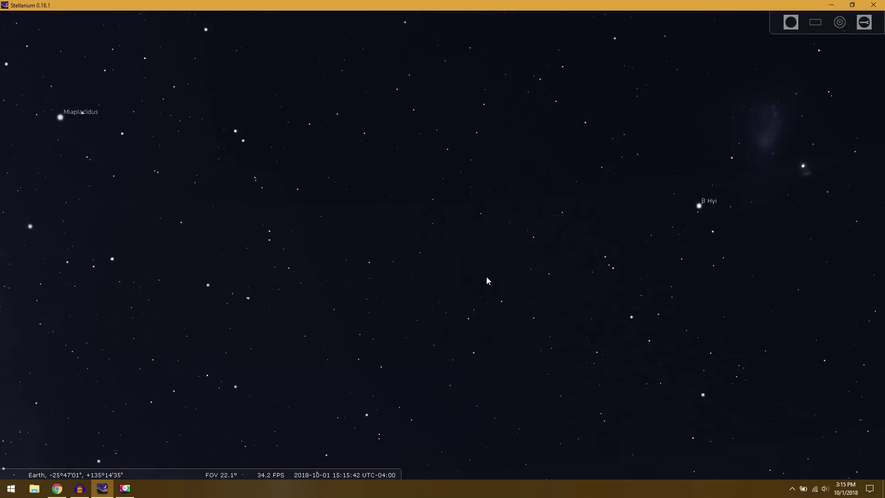
{"action": "left_click_drag", "start_coordinate": [487, 277], "coordinate": [460, 240]}
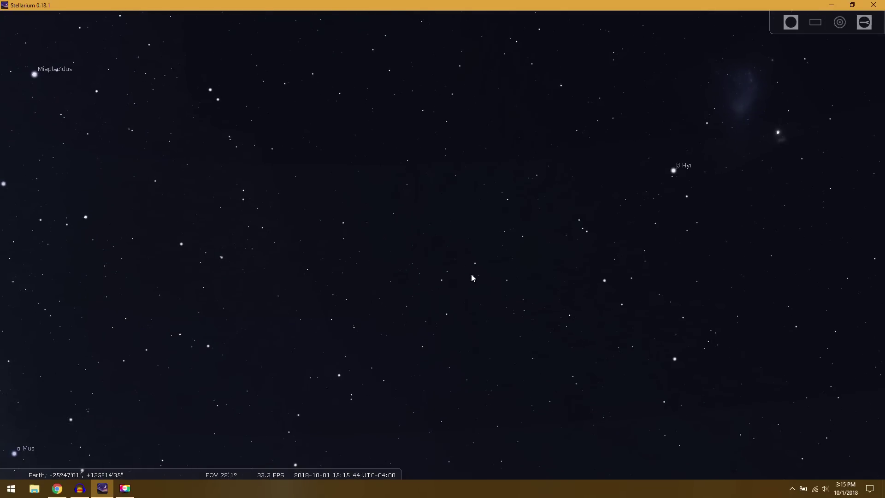
{"action": "scroll", "coordinate": [471, 272], "scroll_direction": "down", "scroll_amount": 4}
{"action": "left_click_drag", "start_coordinate": [477, 303], "coordinate": [465, 243]}
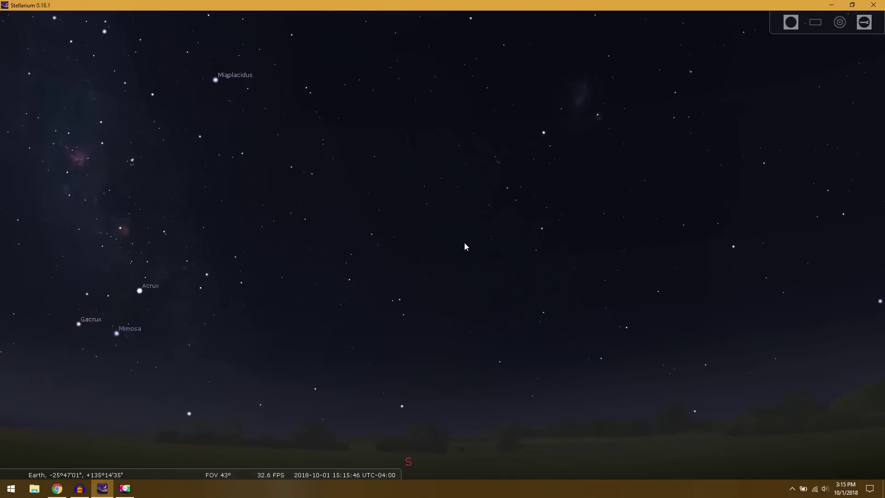
{"action": "scroll", "coordinate": [464, 247], "scroll_direction": "down", "scroll_amount": 1}
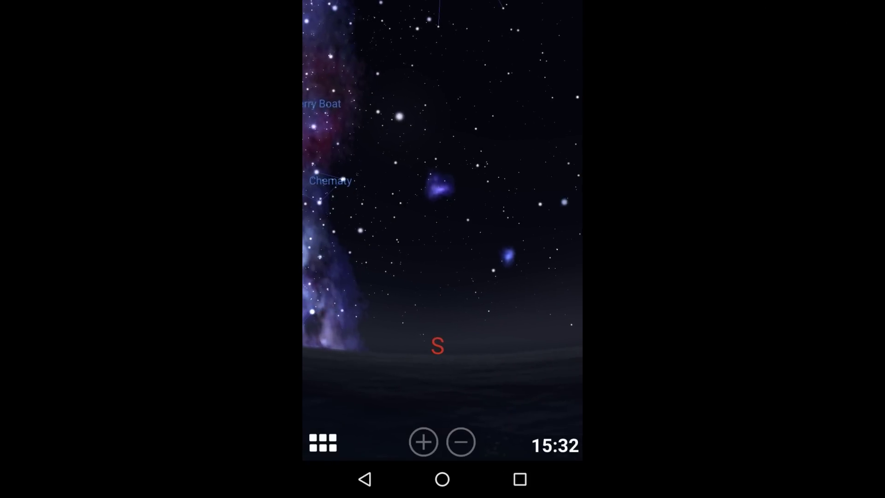
Turn on the coordinate grid from quick settings and select σ Oct to see its details
{"action": "left_click", "coordinate": [323, 442]}
{"action": "left_click", "coordinate": [463, 398]}
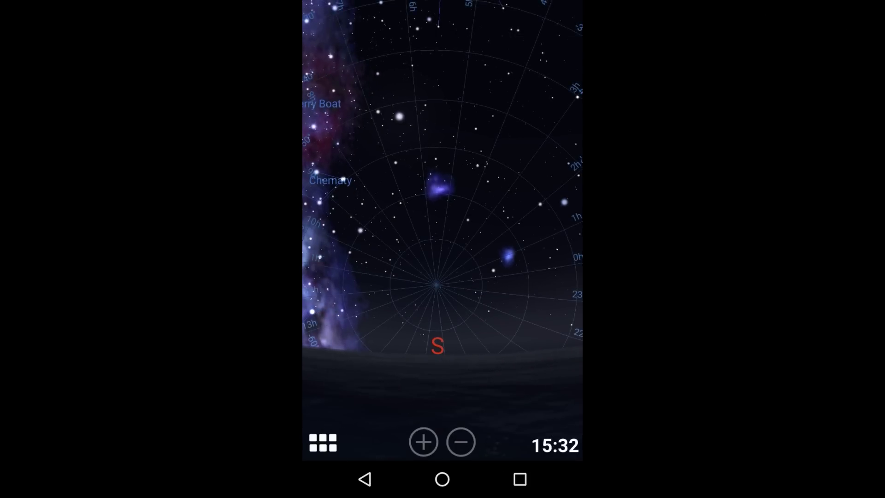
{"action": "left_click", "coordinate": [423, 441]}
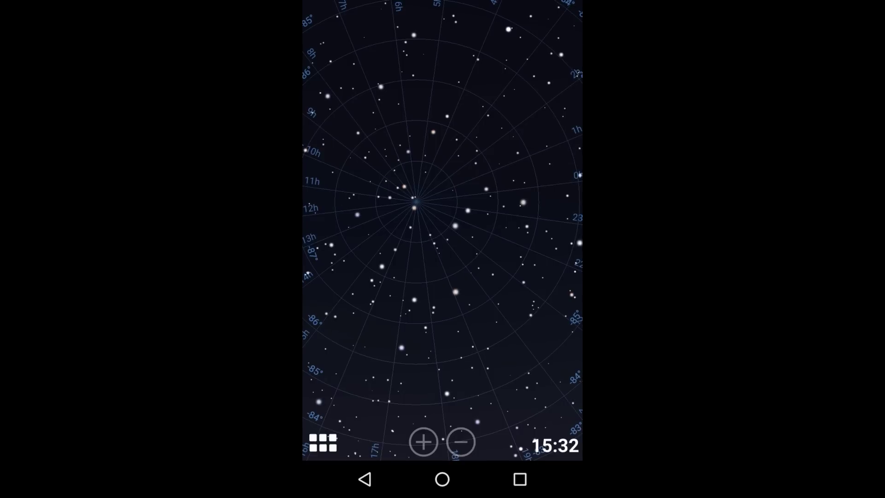
{"action": "left_click", "coordinate": [454, 225]}
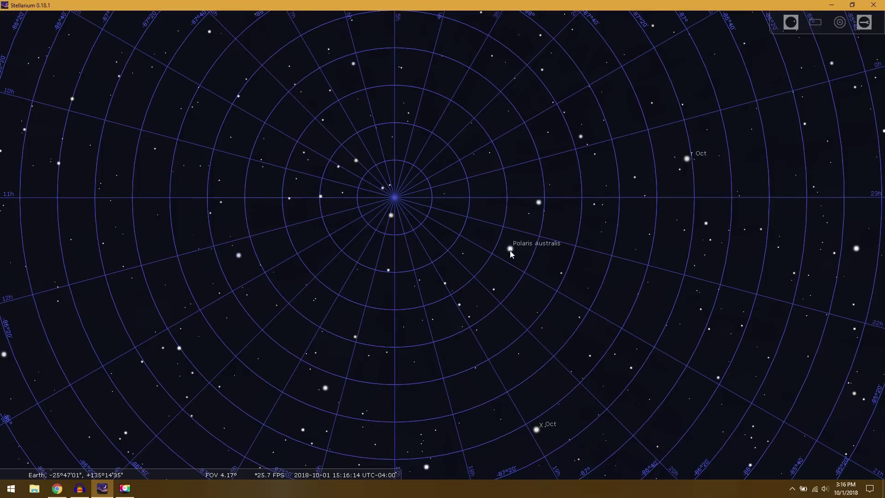
Check Polaris Australis's details, then recentre and zoom in on the south celestial pole
{"action": "left_click", "coordinate": [509, 249]}
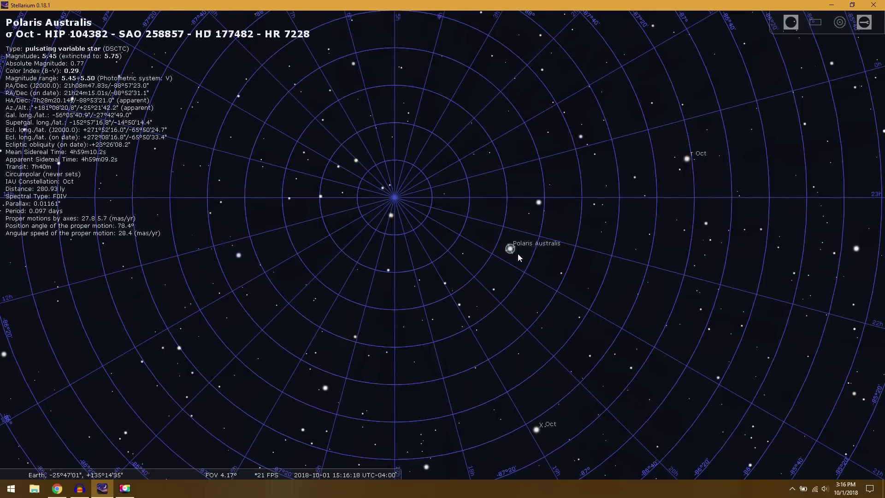
{"action": "right_click", "coordinate": [508, 230]}
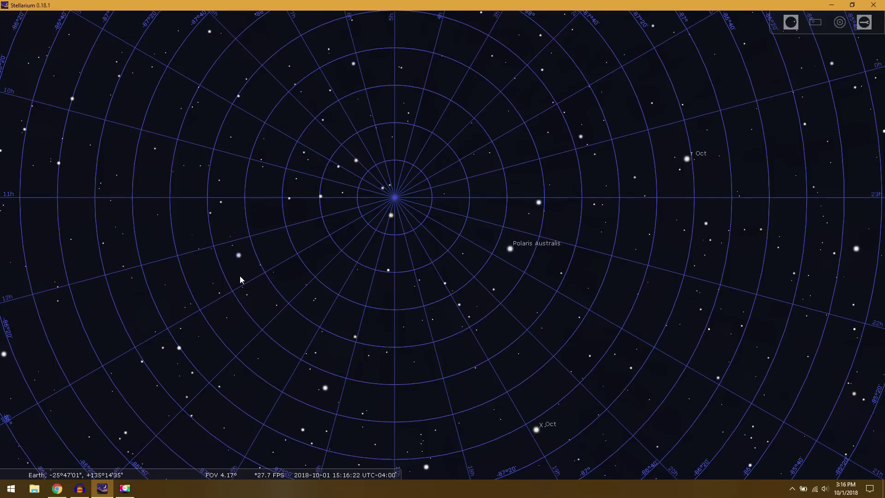
{"action": "scroll", "coordinate": [242, 271], "scroll_direction": "down", "scroll_amount": 5}
{"action": "left_click_drag", "start_coordinate": [241, 271], "coordinate": [317, 206]}
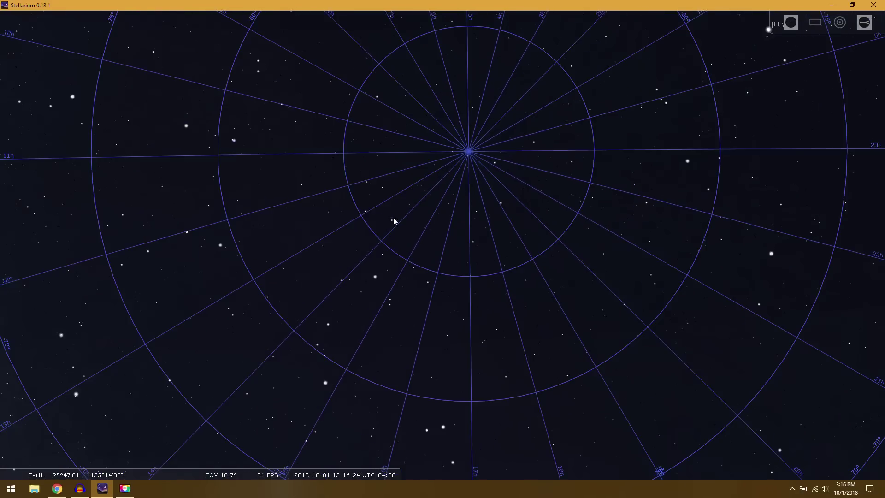
{"action": "left_click_drag", "start_coordinate": [452, 255], "coordinate": [405, 296]}
{"action": "scroll", "coordinate": [415, 190], "scroll_direction": "up", "scroll_amount": 3}
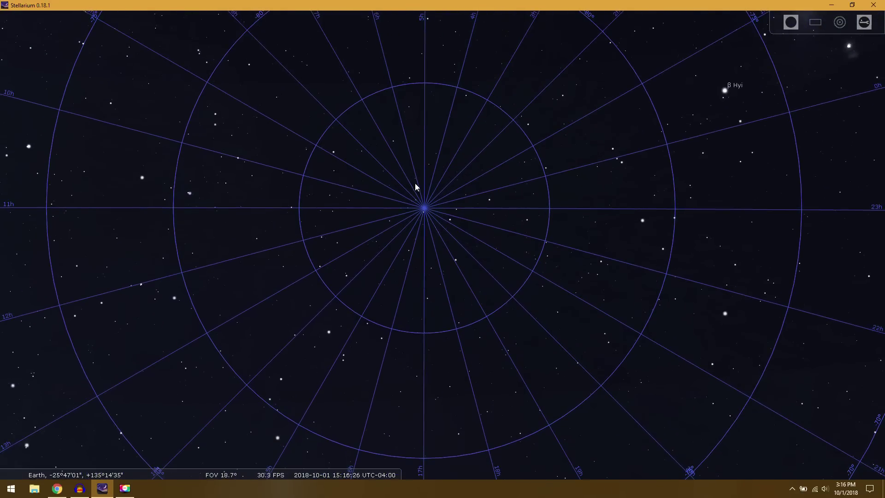
{"action": "scroll", "coordinate": [451, 159], "scroll_direction": "up", "scroll_amount": 3}
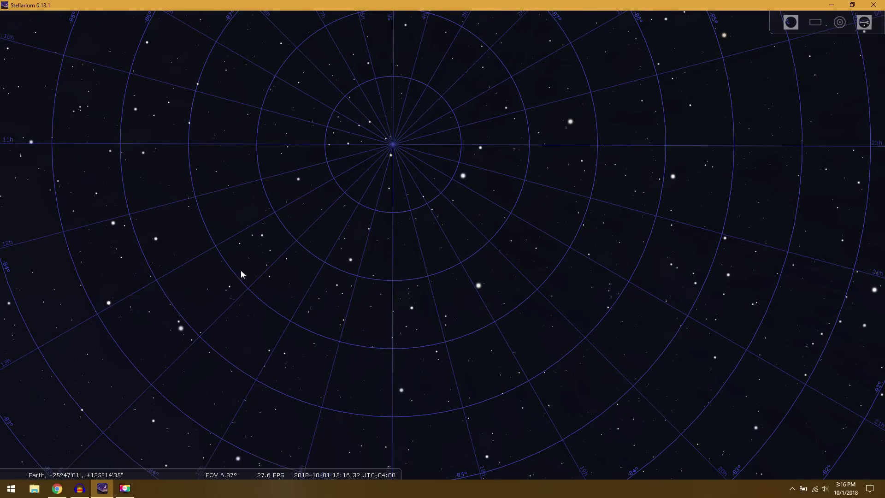
Hide the equatorial grid and identify χ Oct, Polaris Australis, CG Oct and τ Oct
{"action": "key", "text": "e"}
{"action": "scroll", "coordinate": [242, 271], "scroll_direction": "down", "scroll_amount": 2}
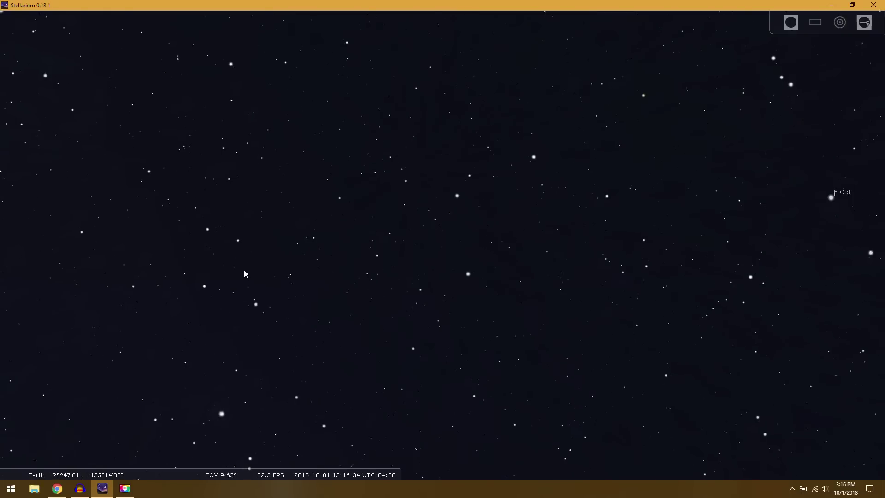
{"action": "scroll", "coordinate": [244, 270], "scroll_direction": "down", "scroll_amount": 1}
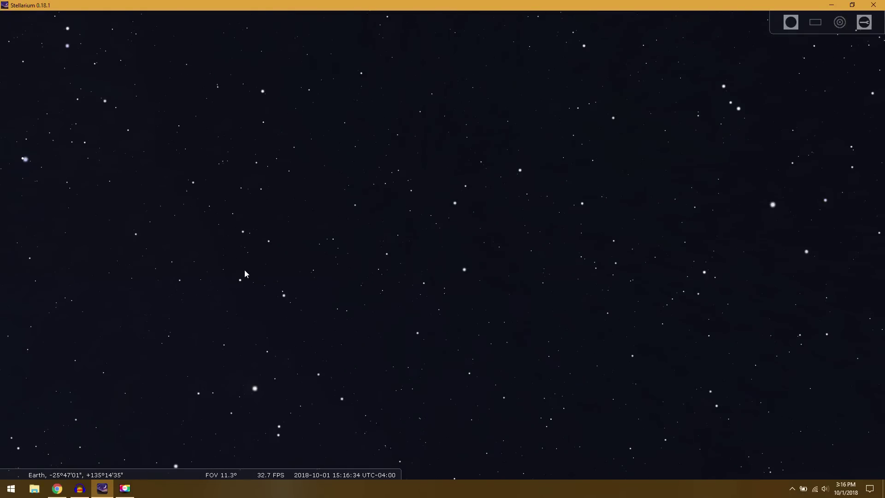
{"action": "left_click", "coordinate": [465, 271]}
{"action": "left_click", "coordinate": [455, 202]}
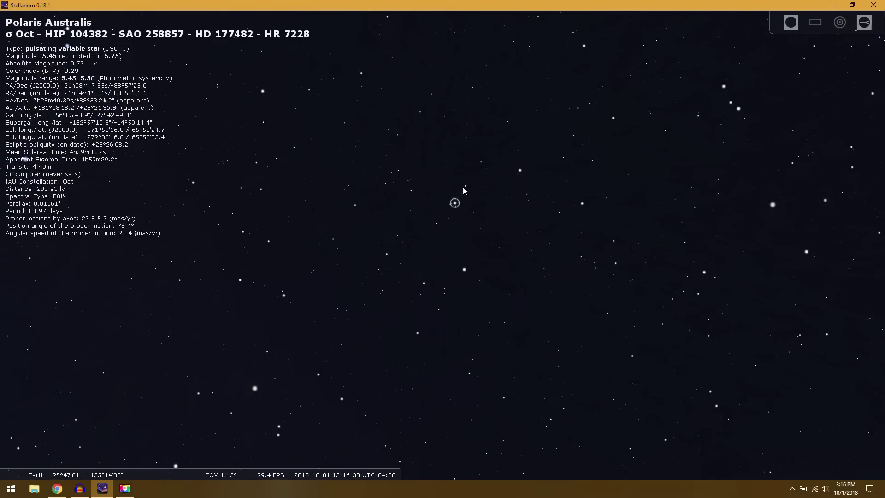
{"action": "left_click", "coordinate": [464, 186]}
{"action": "left_click", "coordinate": [519, 172]}
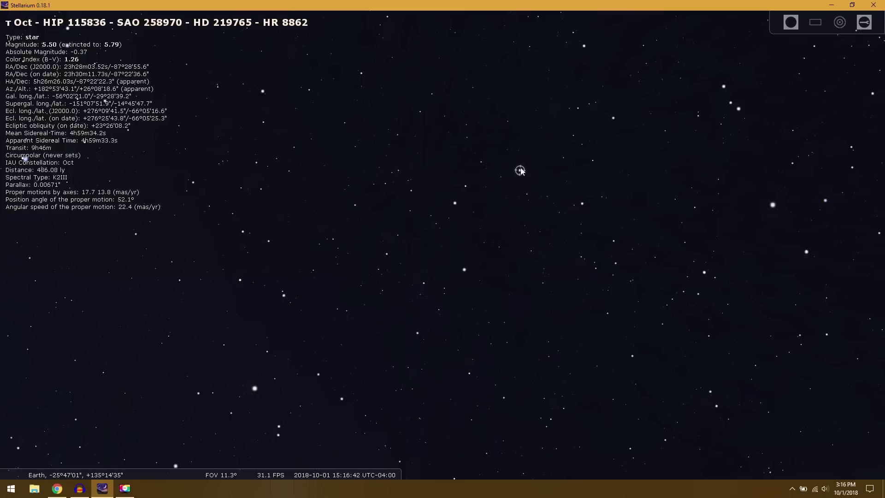
{"action": "right_click", "coordinate": [168, 297]}
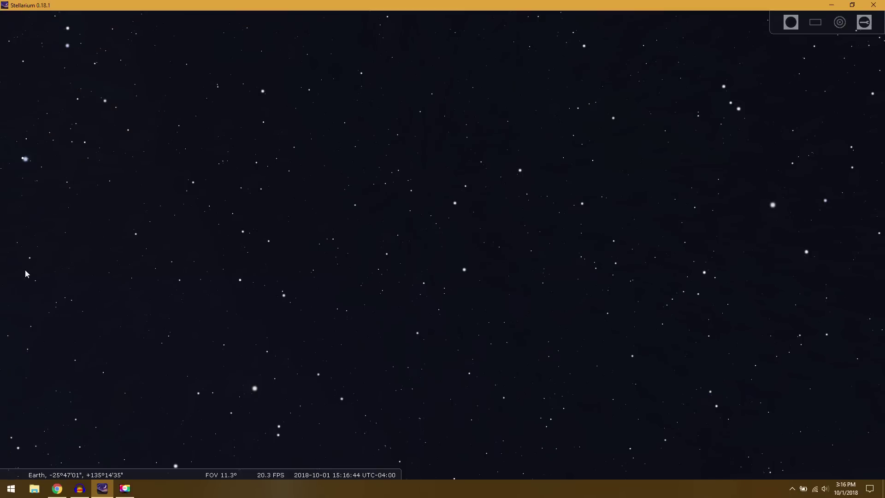
Set the sky time back to 07:16 on 2018-10-01 in the Date and Time window
{"action": "left_click", "coordinate": [16, 286]}
{"action": "left_click", "coordinate": [414, 390]}
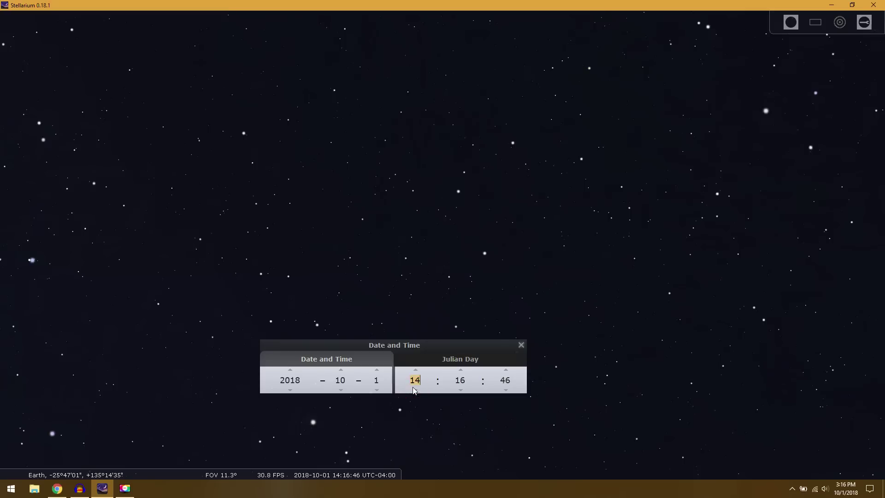
{"action": "left_click", "coordinate": [414, 389]}
{"action": "left_click", "coordinate": [415, 389]}
{"action": "left_click", "coordinate": [414, 390]}
{"action": "left_click", "coordinate": [414, 389]}
{"action": "left_click", "coordinate": [413, 390]}
{"action": "left_click", "coordinate": [413, 390]}
{"action": "left_click", "coordinate": [413, 390]}
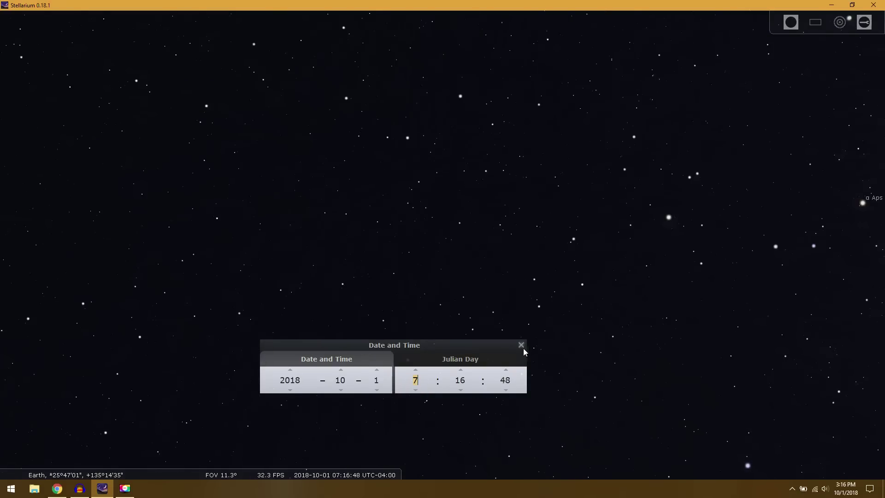
{"action": "left_click", "coordinate": [521, 344]}
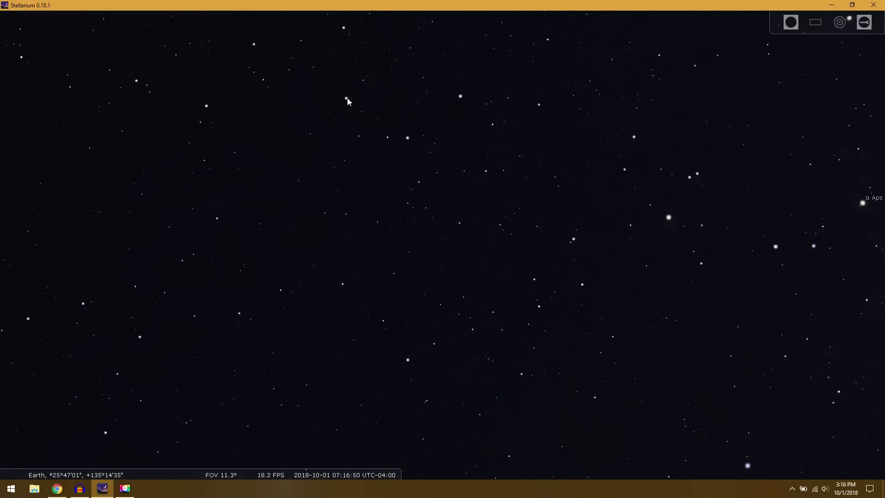
Identify ι Oct, CG Oct, Polaris Australis and χ Oct, then zoom out to 22.1° toward Musca
{"action": "left_click", "coordinate": [347, 99]}
{"action": "left_click", "coordinate": [388, 137]}
{"action": "left_click", "coordinate": [408, 138]}
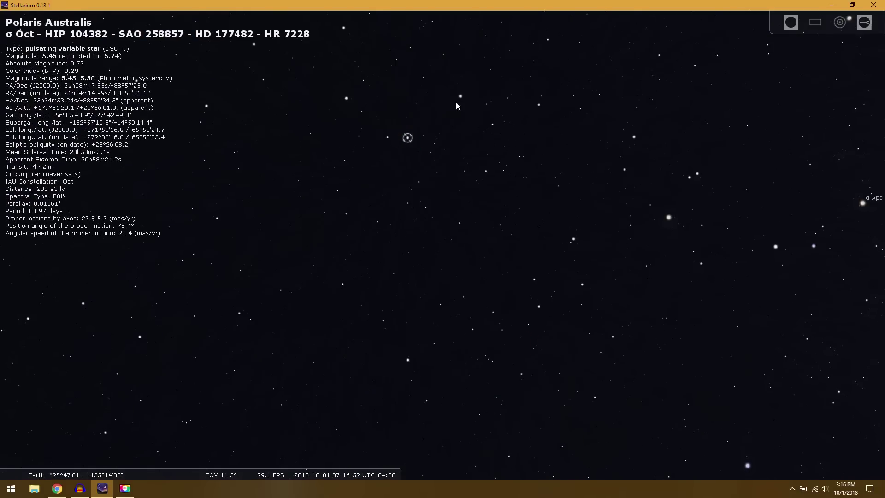
{"action": "left_click", "coordinate": [461, 96]}
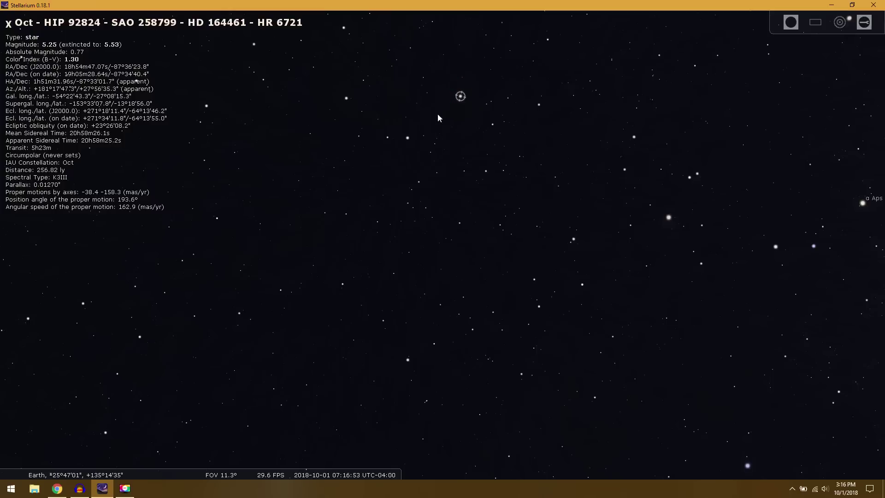
{"action": "left_click", "coordinate": [408, 138]}
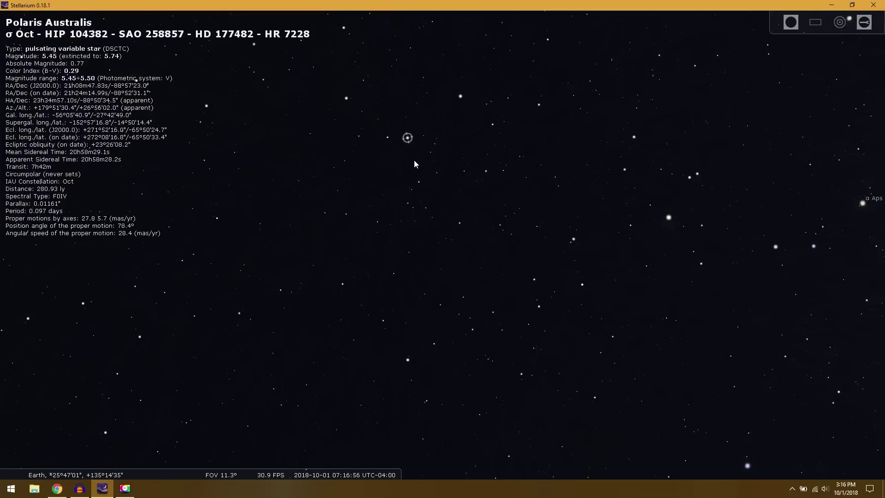
{"action": "right_click", "coordinate": [348, 102]}
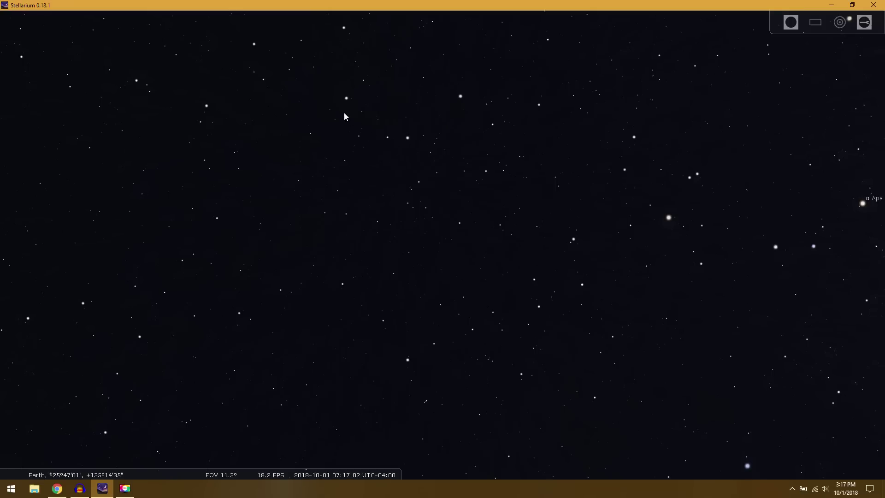
{"action": "scroll", "coordinate": [456, 186], "scroll_direction": "down", "scroll_amount": 3}
{"action": "left_click_drag", "start_coordinate": [462, 269], "coordinate": [421, 232]}
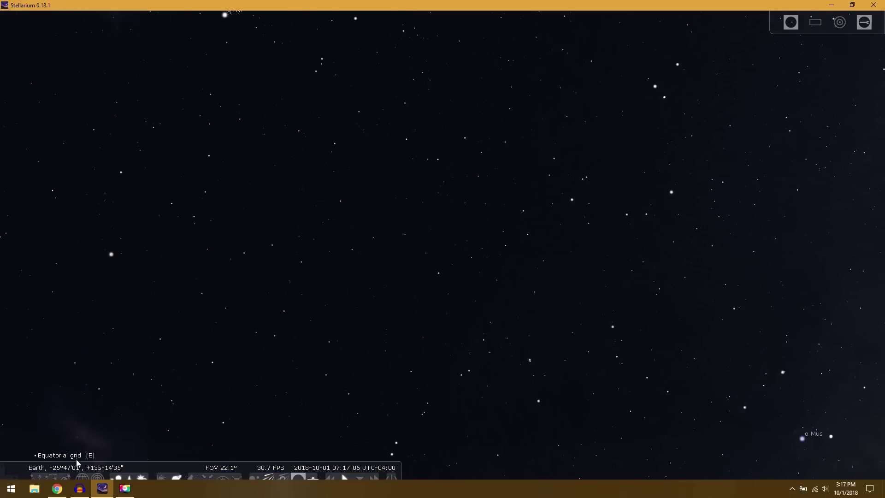
Briefly show the equatorial grid, then frame the southern horizon between Achernar and Rigil Kentaurus
{"action": "left_click", "coordinate": [81, 469]}
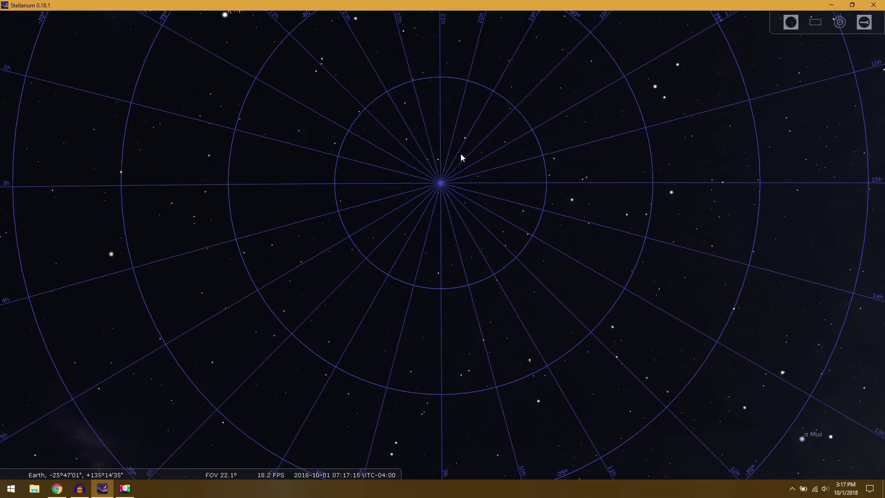
{"action": "scroll", "coordinate": [460, 153], "scroll_direction": "down", "scroll_amount": 5}
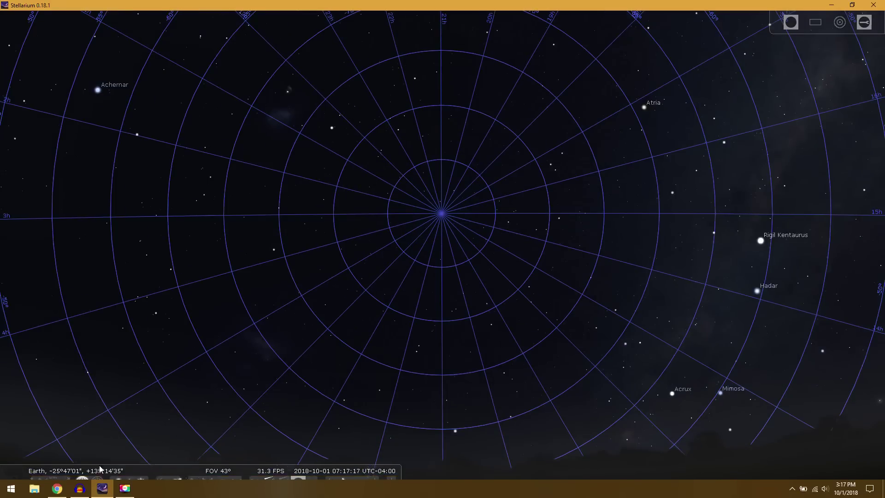
{"action": "left_click", "coordinate": [89, 470]}
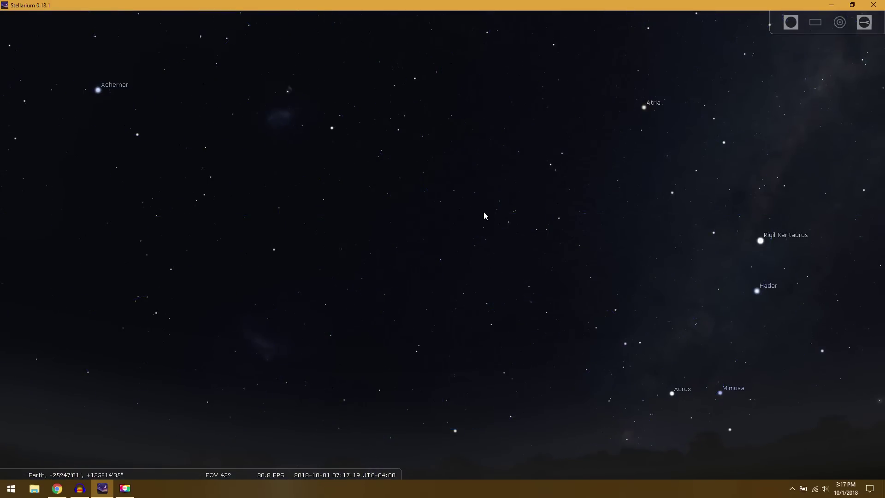
{"action": "scroll", "coordinate": [489, 226], "scroll_direction": "down", "scroll_amount": 3}
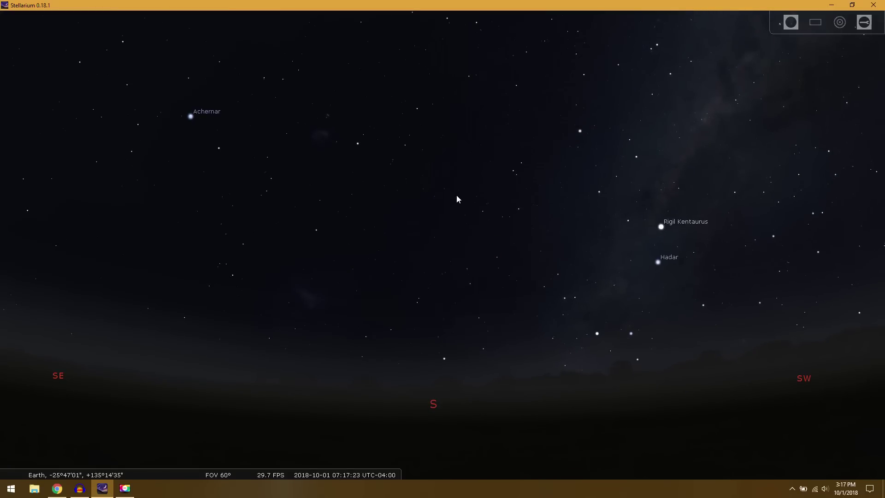
{"action": "left_click_drag", "start_coordinate": [441, 150], "coordinate": [422, 137]}
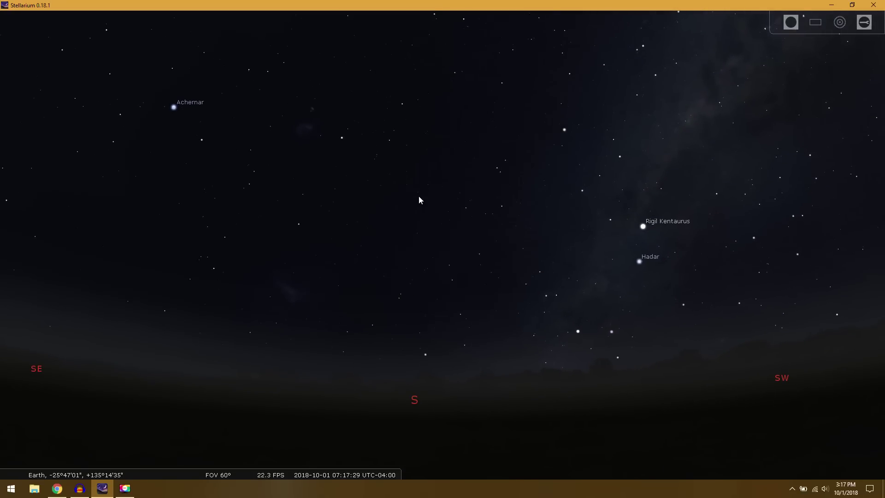
{"action": "scroll", "coordinate": [426, 198], "scroll_direction": "up", "scroll_amount": 5}
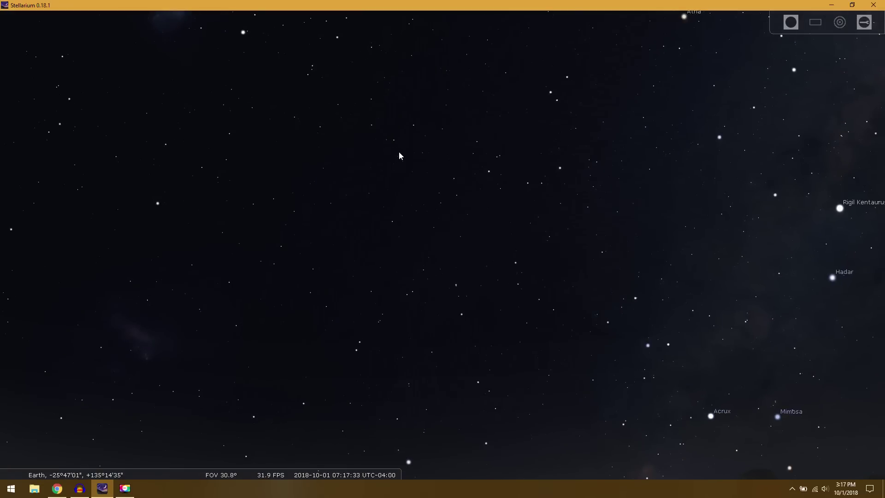
{"action": "left_click_drag", "start_coordinate": [405, 167], "coordinate": [426, 187]}
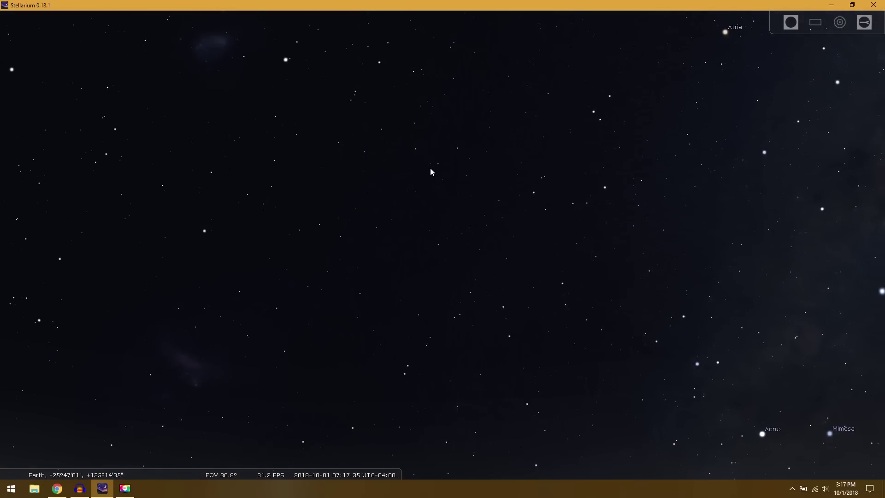
{"action": "scroll", "coordinate": [460, 203], "scroll_direction": "down", "scroll_amount": 5}
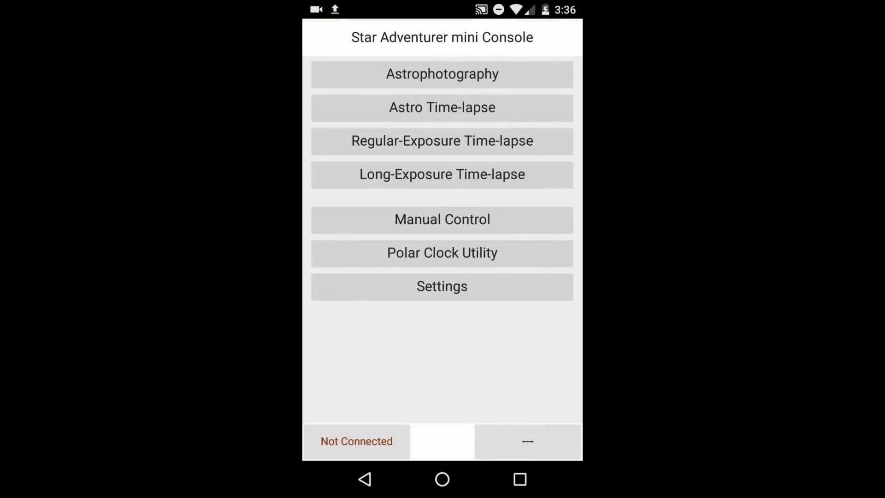
Open the Polar Clock Utility and its Location settings
{"action": "left_click", "coordinate": [442, 253]}
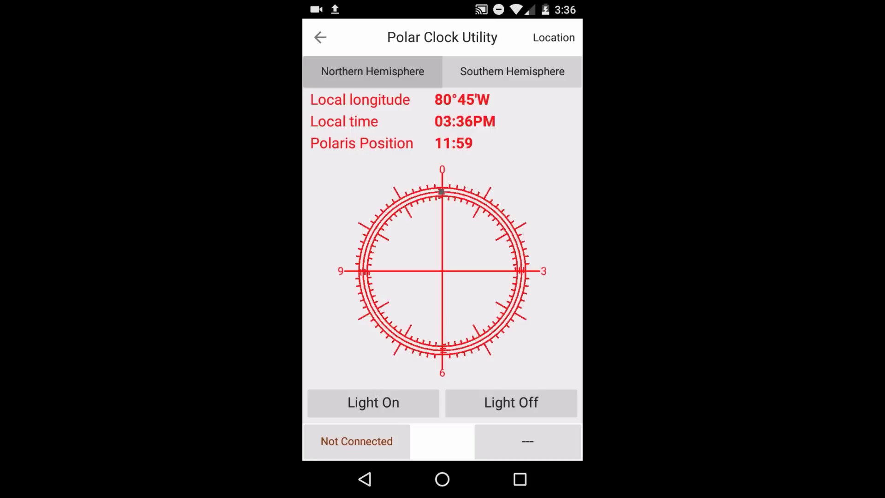
{"action": "left_click", "coordinate": [554, 38]}
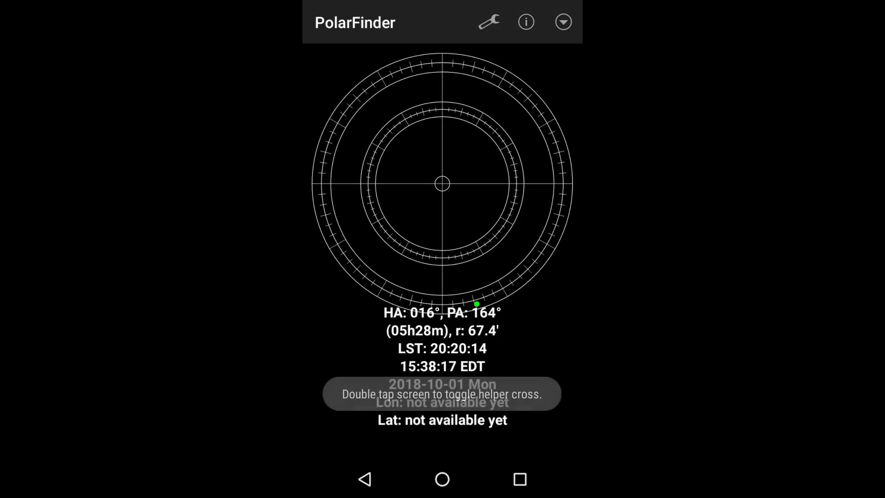
Switch the PolarFinder reticle type to StarAdventurer and return to the reticle view
{"action": "left_click", "coordinate": [488, 21]}
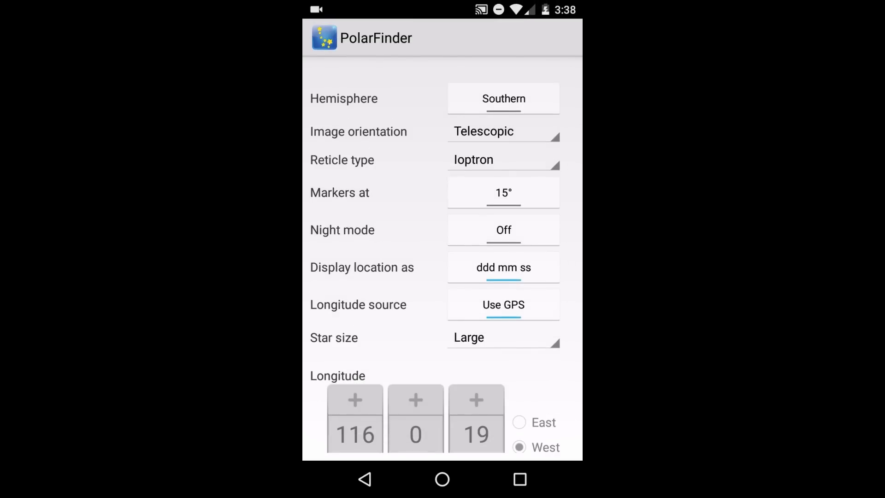
{"action": "left_click", "coordinate": [503, 160]}
{"action": "left_click", "coordinate": [496, 322]}
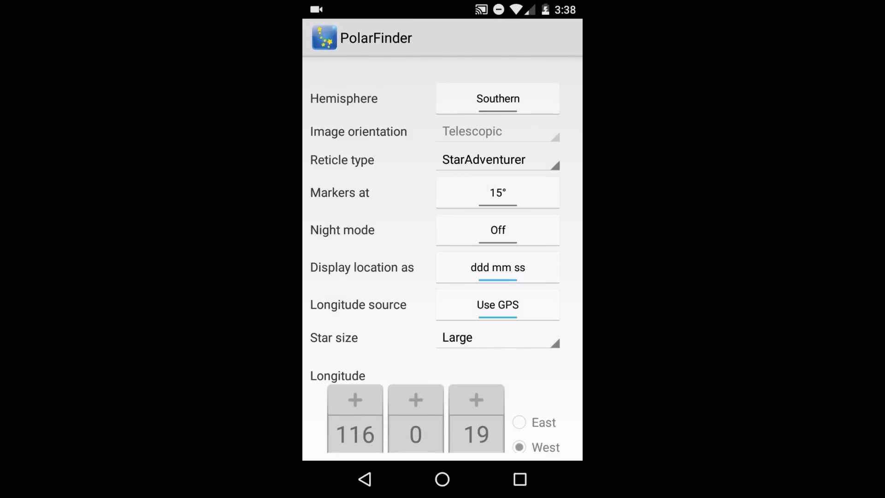
{"action": "left_click", "coordinate": [364, 479]}
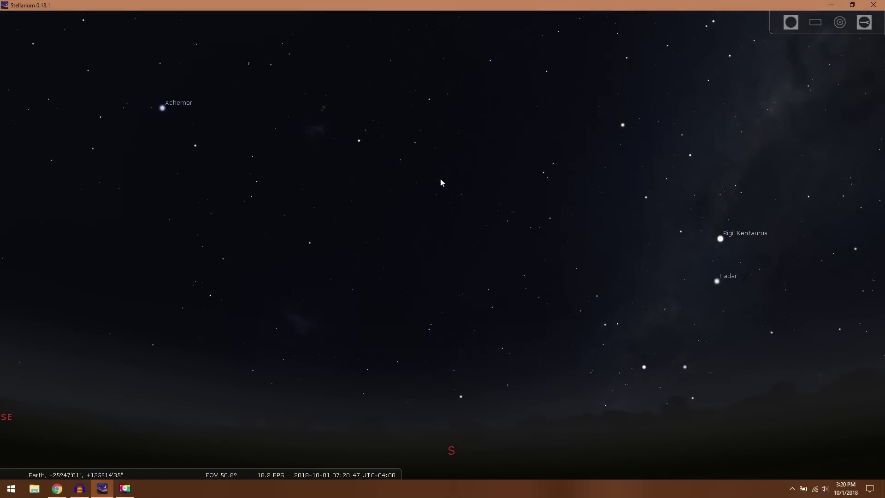
Zoom in near the south celestial pole and check the faint Octans stars, including χ Oct
{"action": "scroll", "coordinate": [441, 177], "scroll_direction": "up", "scroll_amount": 3}
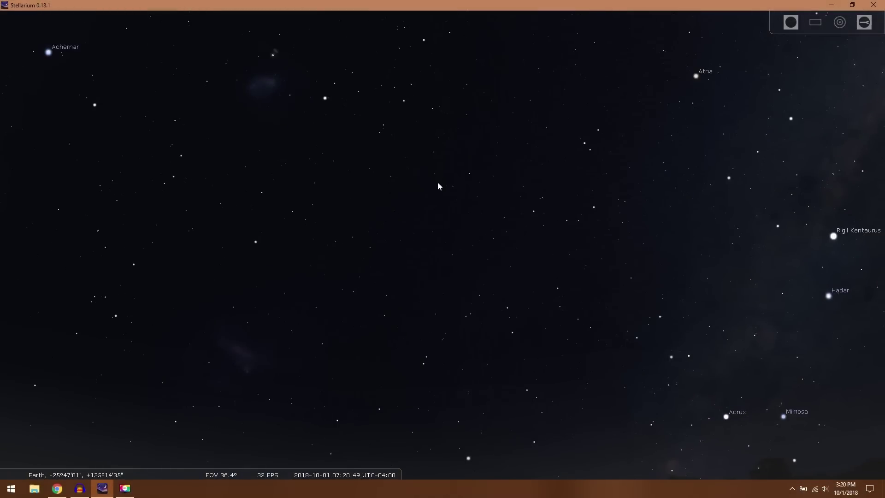
{"action": "scroll", "coordinate": [473, 156], "scroll_direction": "up", "scroll_amount": 10}
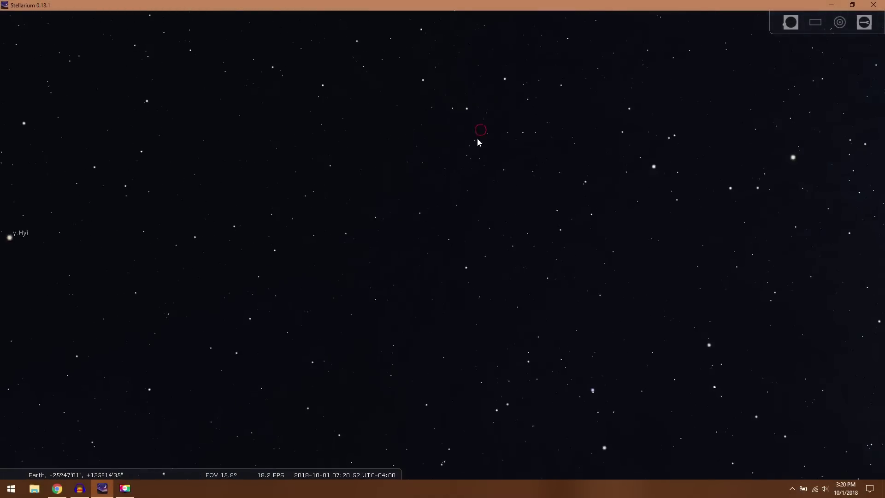
{"action": "left_click", "coordinate": [365, 79]}
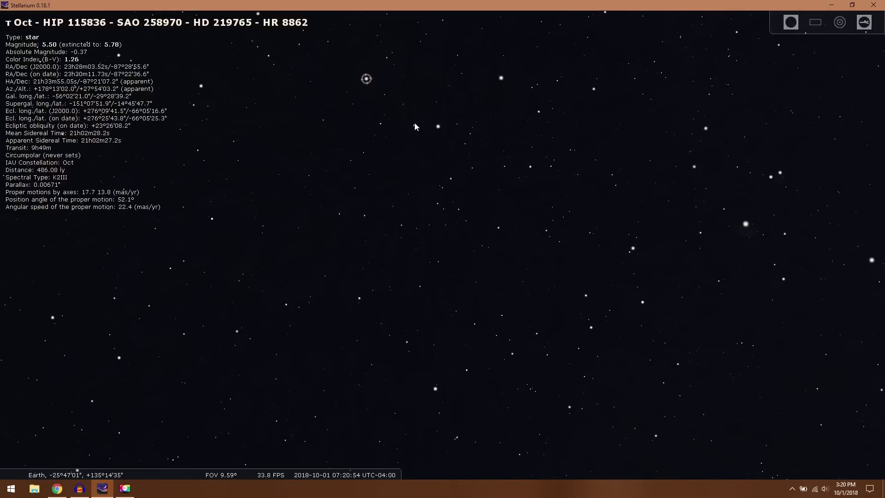
{"action": "left_click", "coordinate": [415, 125]}
{"action": "left_click", "coordinate": [438, 126]}
{"action": "left_click", "coordinate": [501, 77]}
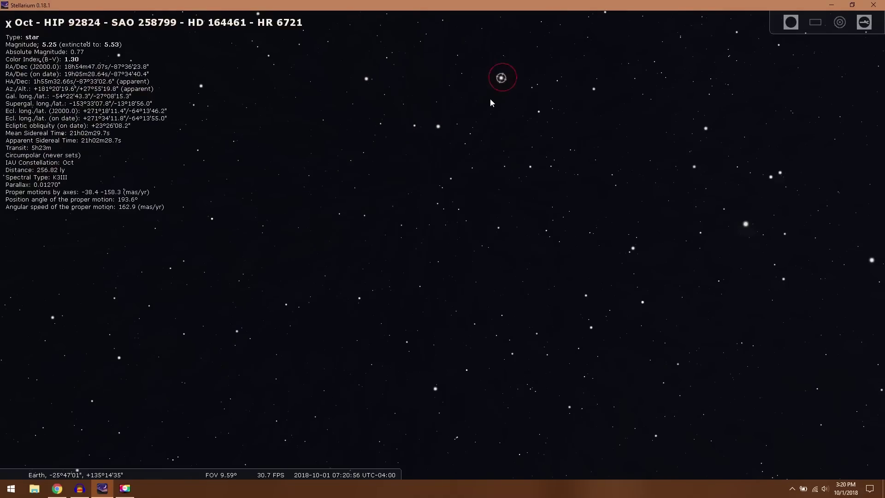
Select Polaris Australis (σ Oct) to display its details
{"action": "left_click", "coordinate": [438, 126]}
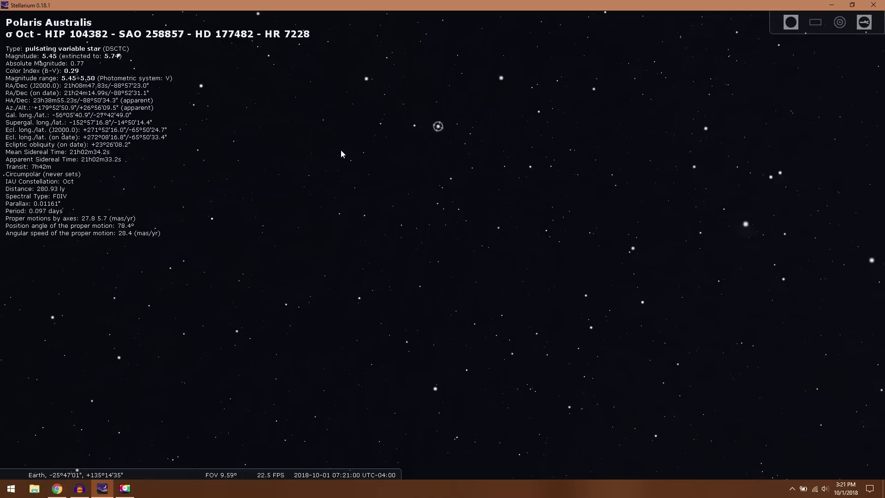
{"action": "left_click", "coordinate": [456, 159]}
{"action": "left_click", "coordinate": [439, 128]}
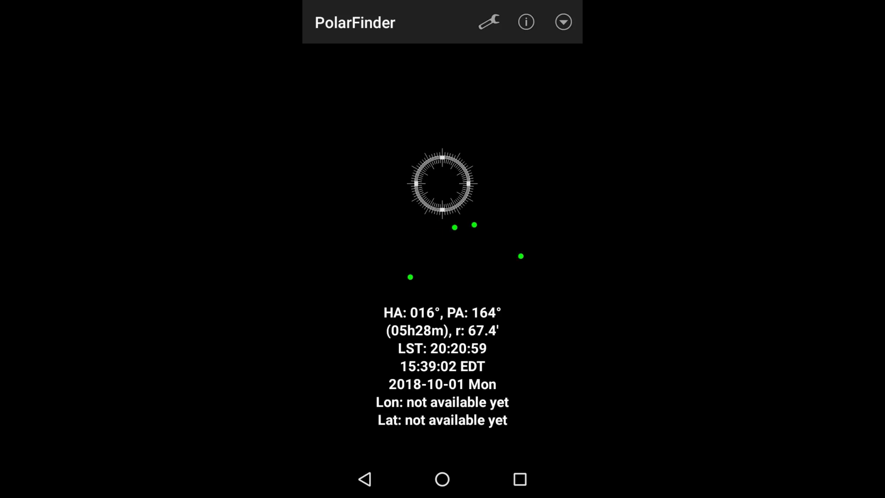
Change PolarFinder's reticle type to Ioptron and return to the polar reticle star view
{"action": "left_click", "coordinate": [488, 22]}
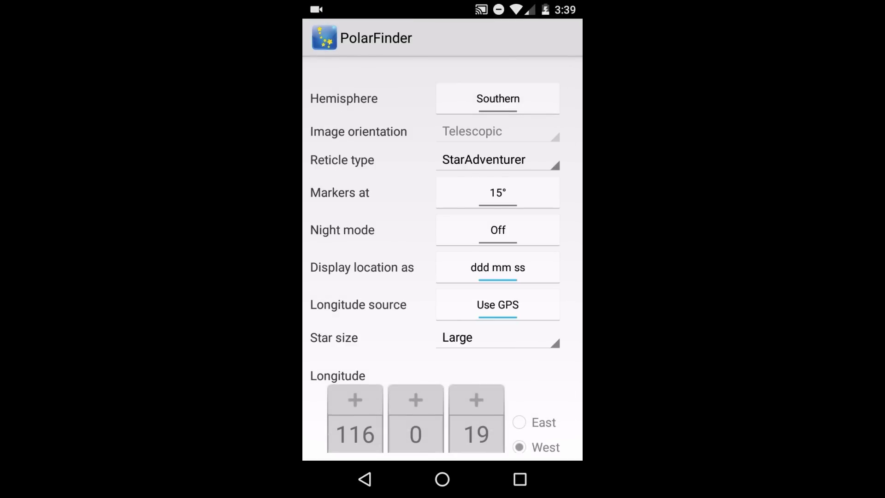
{"action": "left_click", "coordinate": [498, 159]}
{"action": "left_click", "coordinate": [461, 200]}
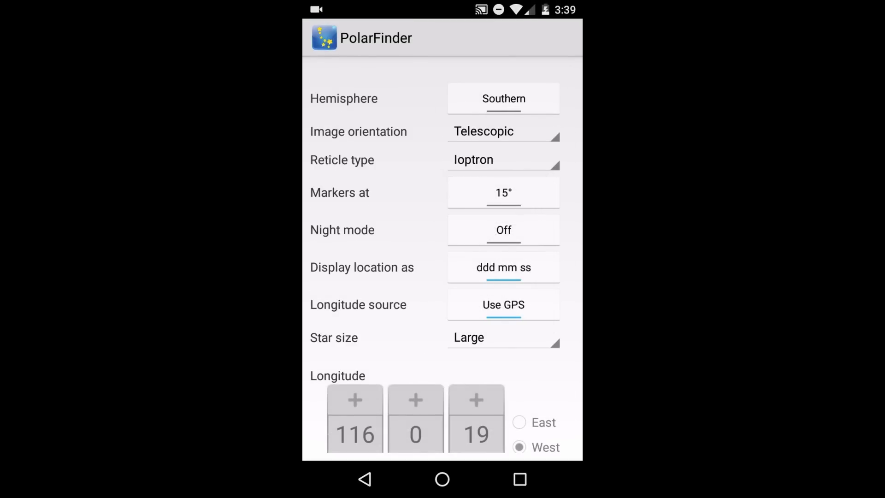
{"action": "left_click", "coordinate": [365, 479]}
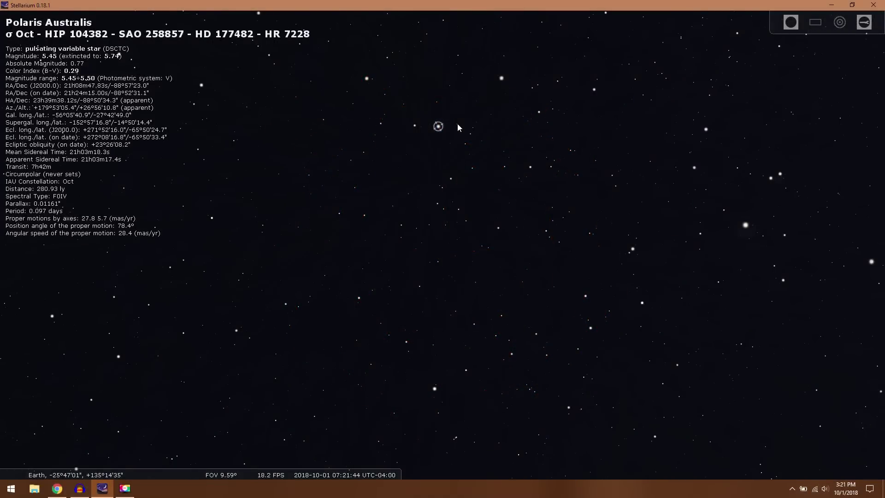
Deselect σ Oct, frame the southern horizon with the equatorial grid on, then switch to Chrome
{"action": "scroll", "coordinate": [468, 170], "scroll_direction": "down", "scroll_amount": 5}
{"action": "right_click", "coordinate": [536, 213]}
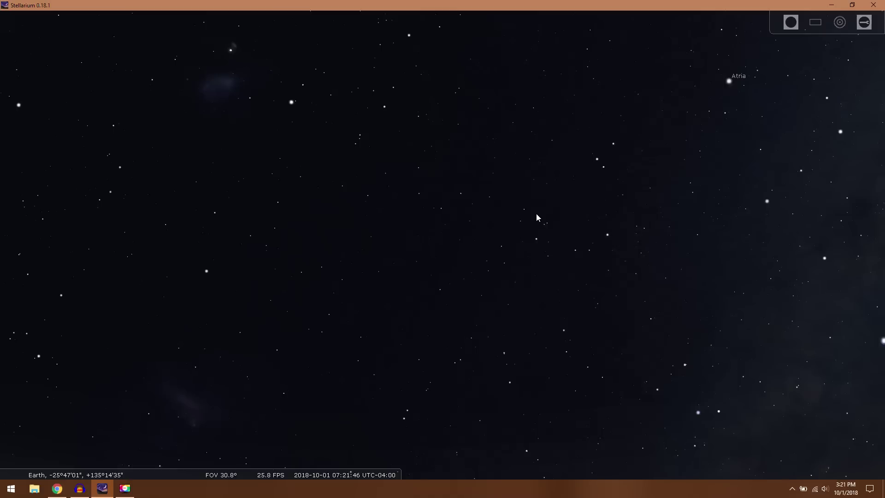
{"action": "scroll", "coordinate": [537, 218], "scroll_direction": "down", "scroll_amount": 5}
{"action": "left_click_drag", "start_coordinate": [474, 306], "coordinate": [485, 183]}
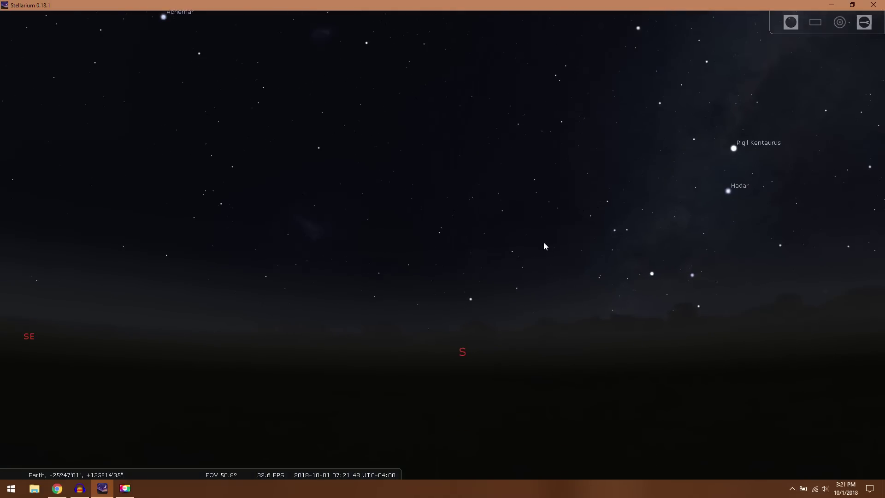
{"action": "left_click_drag", "start_coordinate": [543, 245], "coordinate": [552, 280]}
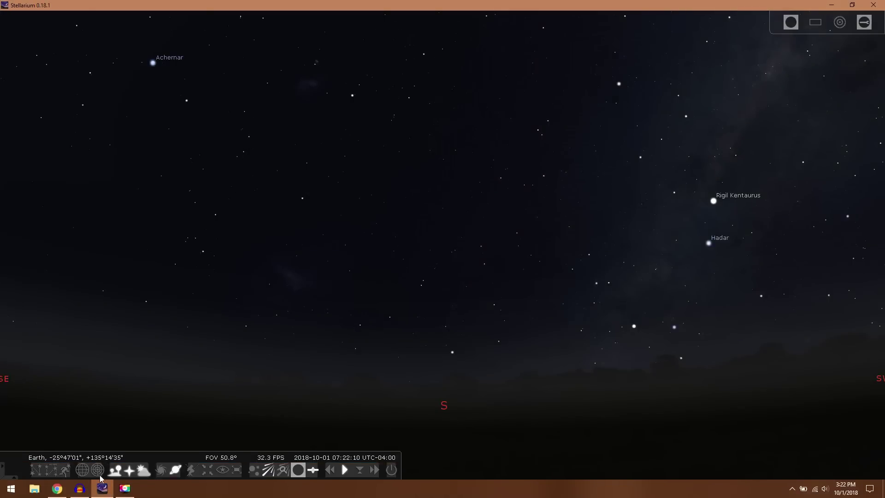
{"action": "left_click", "coordinate": [84, 471]}
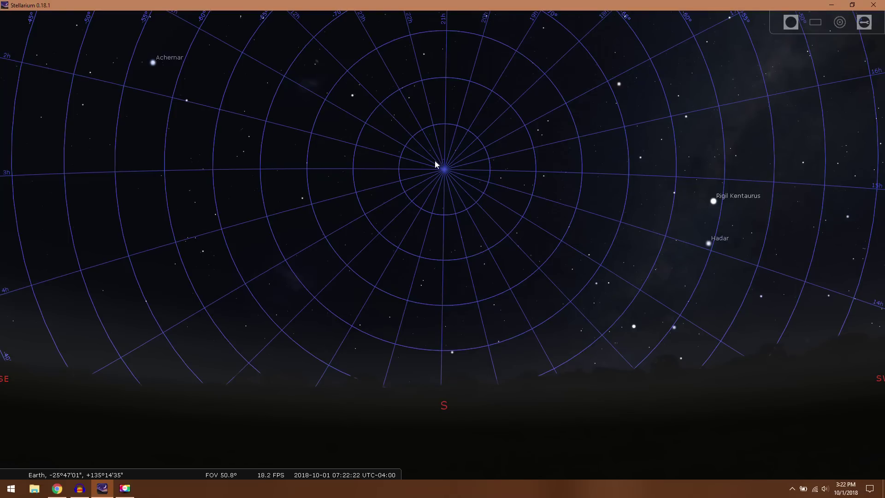
{"action": "left_click", "coordinate": [63, 489]}
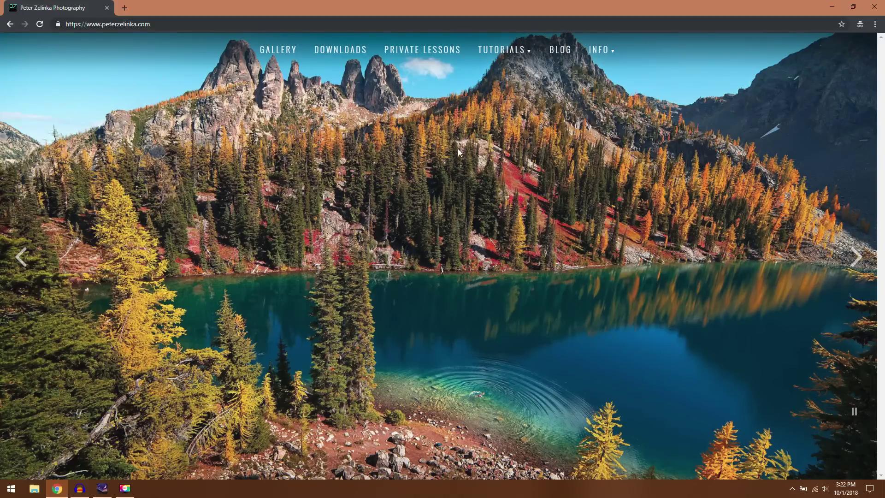
Open the Star Trackers tutorials page, scroll through its tracker course sections, then go to the Blog
{"action": "mouse_move", "coordinate": [522, 49]}
{"action": "left_click", "coordinate": [525, 82]}
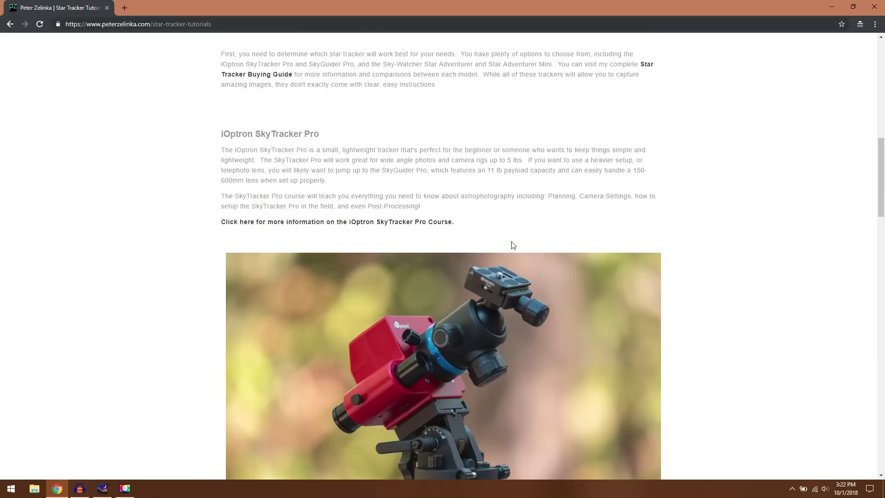
{"action": "scroll", "coordinate": [504, 195], "scroll_direction": "down", "scroll_amount": 9}
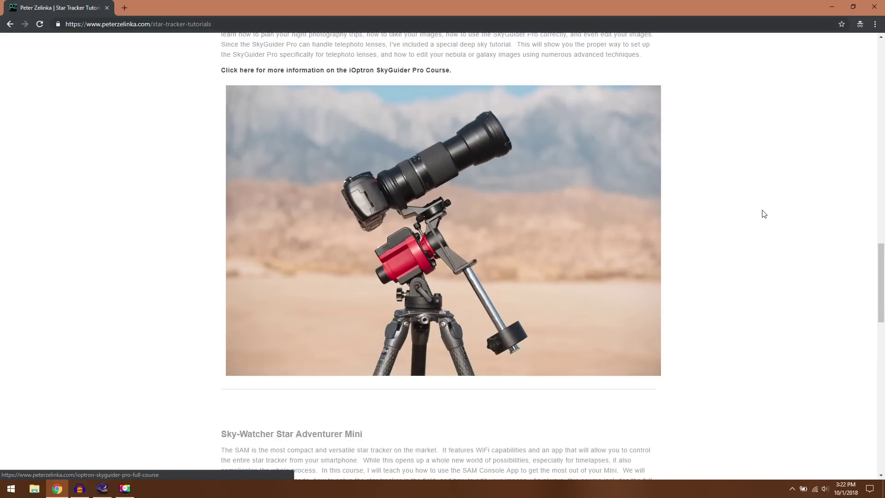
{"action": "scroll", "coordinate": [762, 213], "scroll_direction": "down", "scroll_amount": 8}
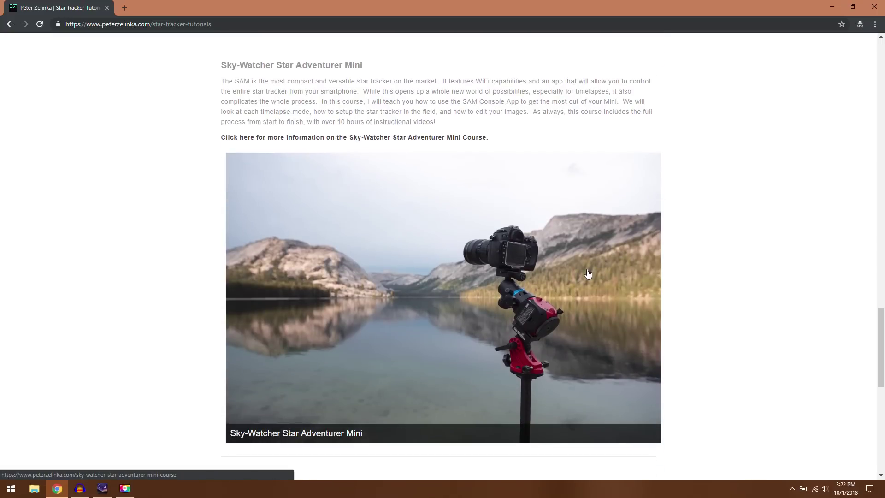
{"action": "left_click_drag", "start_coordinate": [882, 355], "coordinate": [862, 74]}
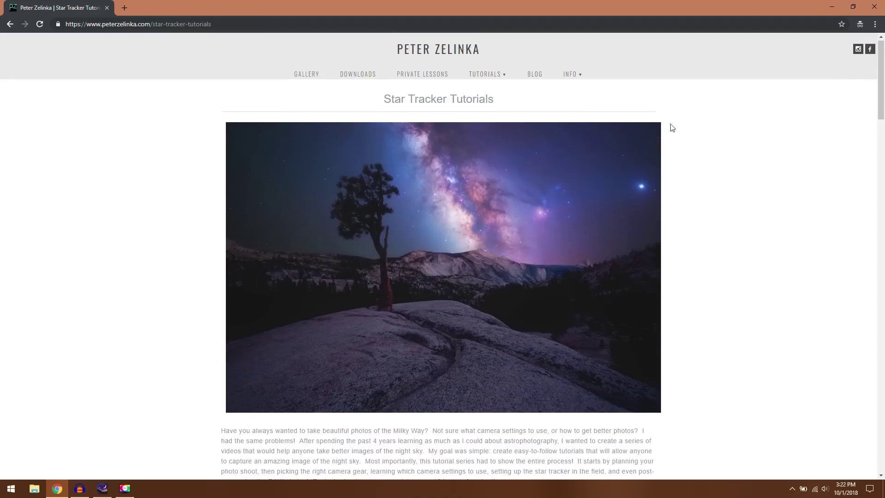
{"action": "mouse_move", "coordinate": [498, 79]}
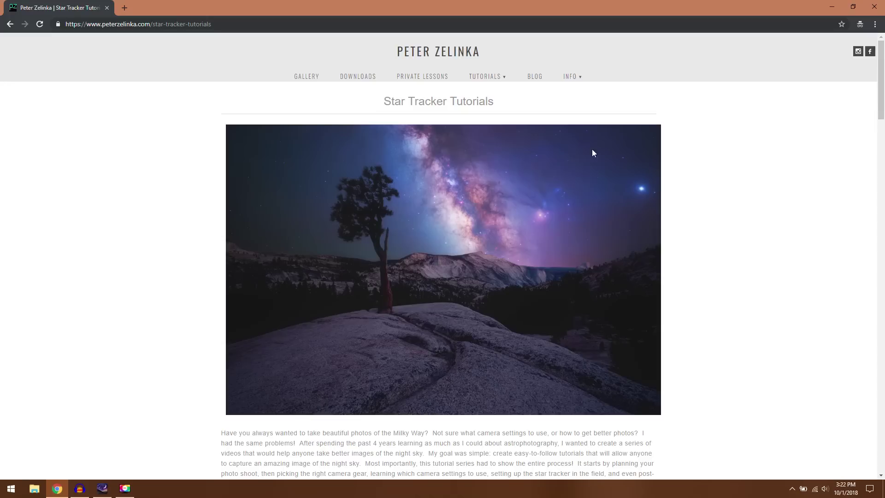
{"action": "left_click", "coordinate": [533, 80]}
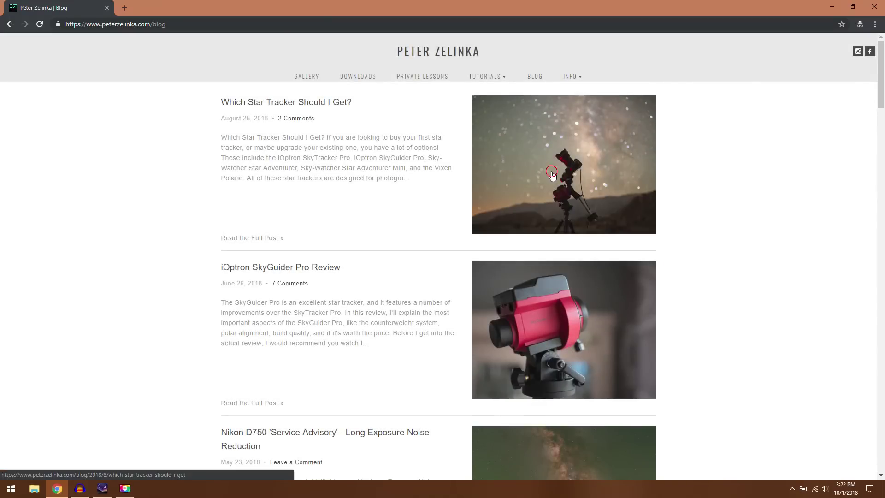
Open the 'Which Star Tracker Should I Get?' post and scroll to its Price and Final Verdict sections
{"action": "left_click", "coordinate": [551, 172]}
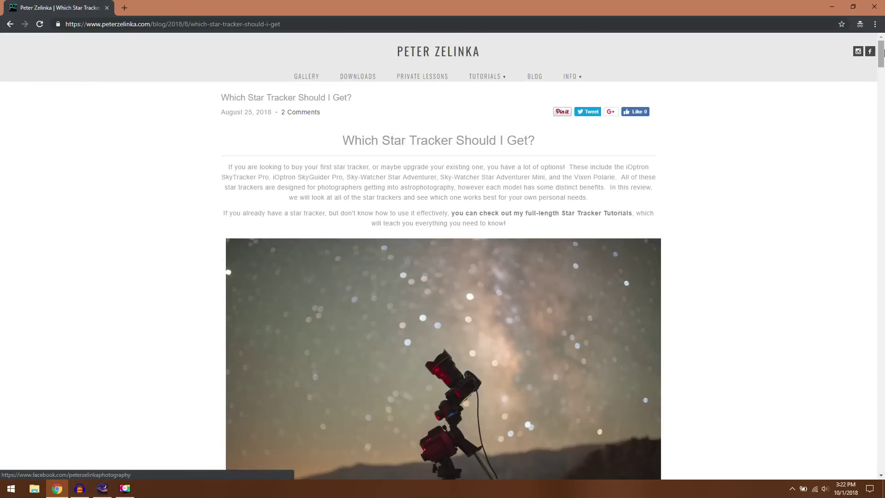
{"action": "left_click_drag", "start_coordinate": [880, 54], "coordinate": [880, 390]}
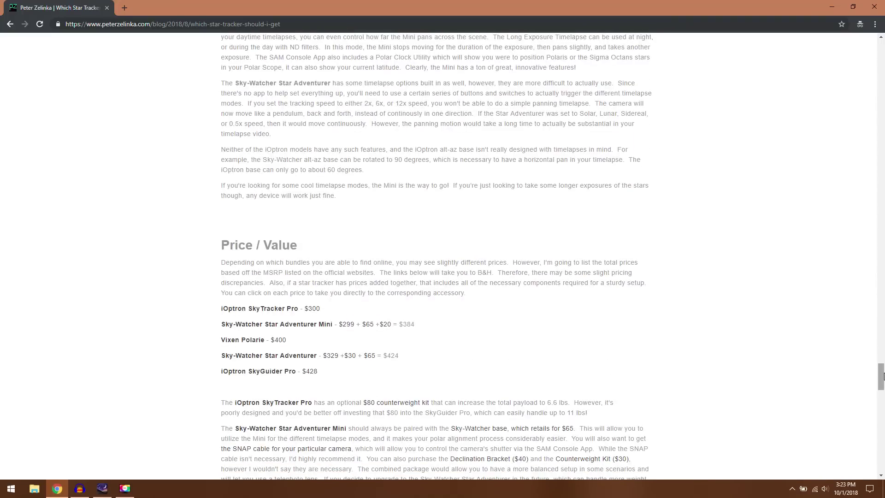
{"action": "scroll", "coordinate": [649, 280], "scroll_direction": "down", "scroll_amount": 15}
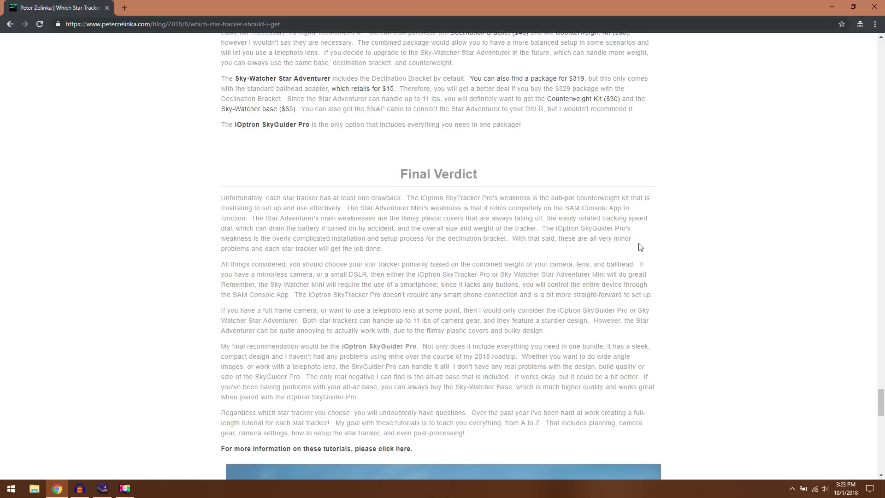
{"action": "scroll", "coordinate": [687, 206], "scroll_direction": "up", "scroll_amount": 9}
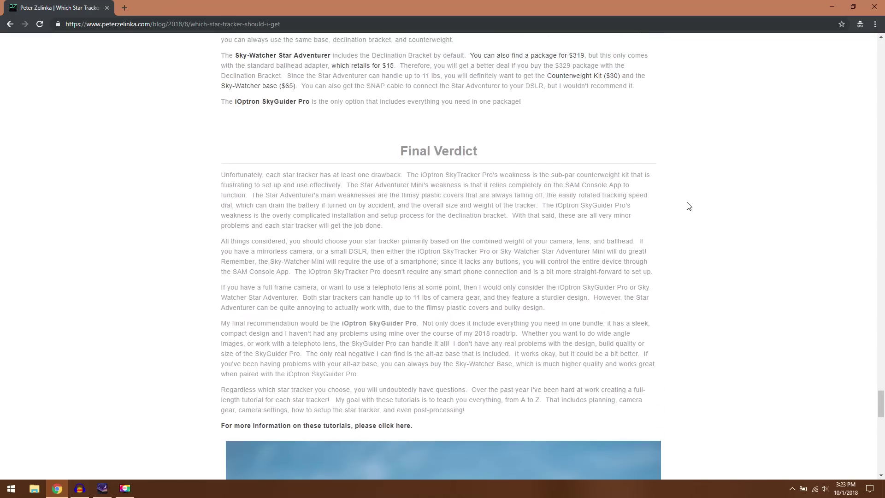